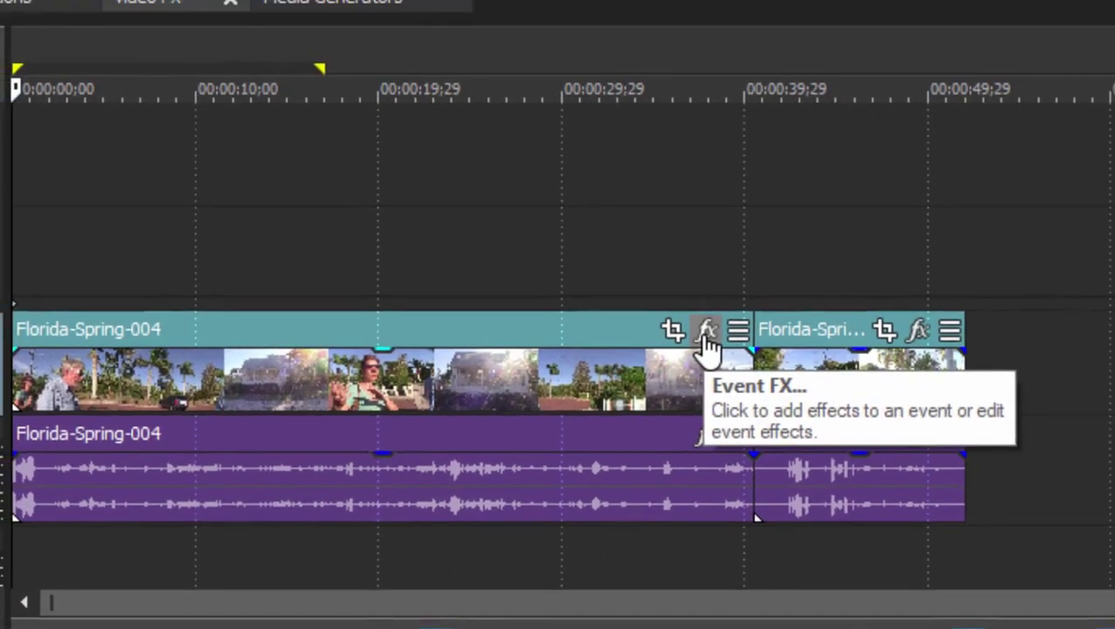
{"action": "left_click", "coordinate": [768, 288]}
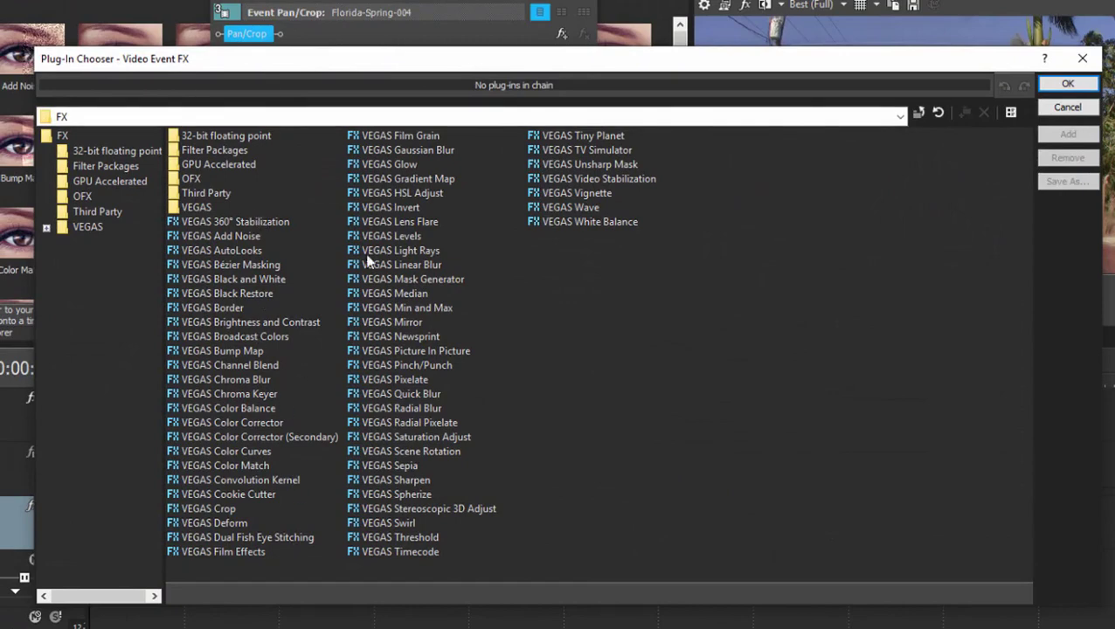
{"action": "left_click", "coordinate": [1066, 106]}
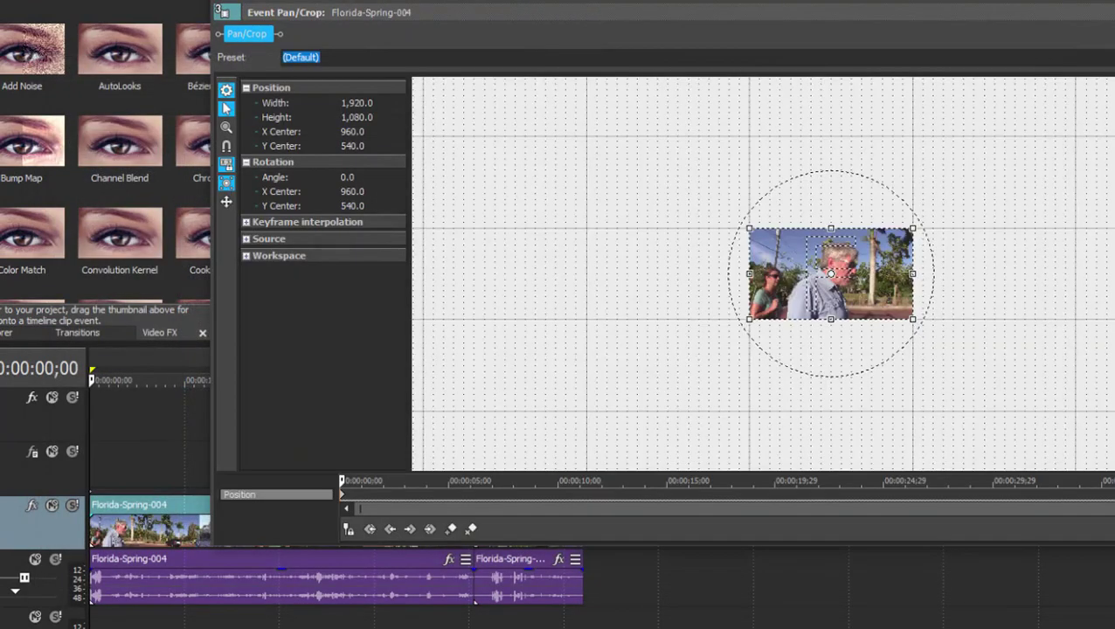
{"action": "left_click", "coordinate": [1111, 3]}
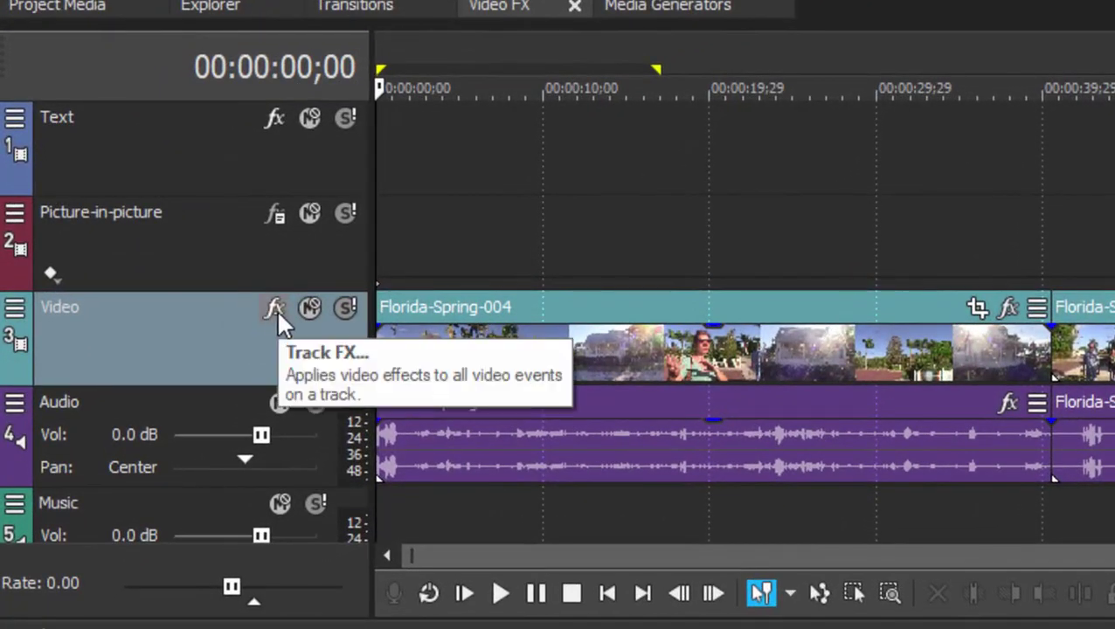
- Apply the VEGAS Black and White effect to the entire Video track
{"action": "left_click", "coordinate": [245, 346]}
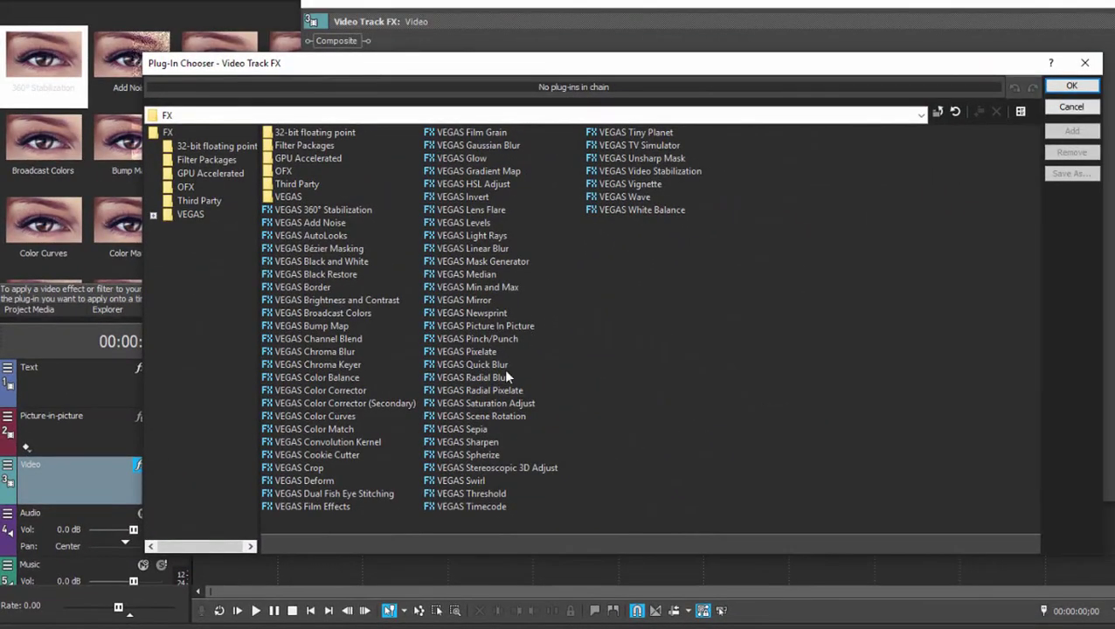
{"action": "left_click", "coordinate": [340, 249]}
{"action": "left_click", "coordinate": [346, 261]}
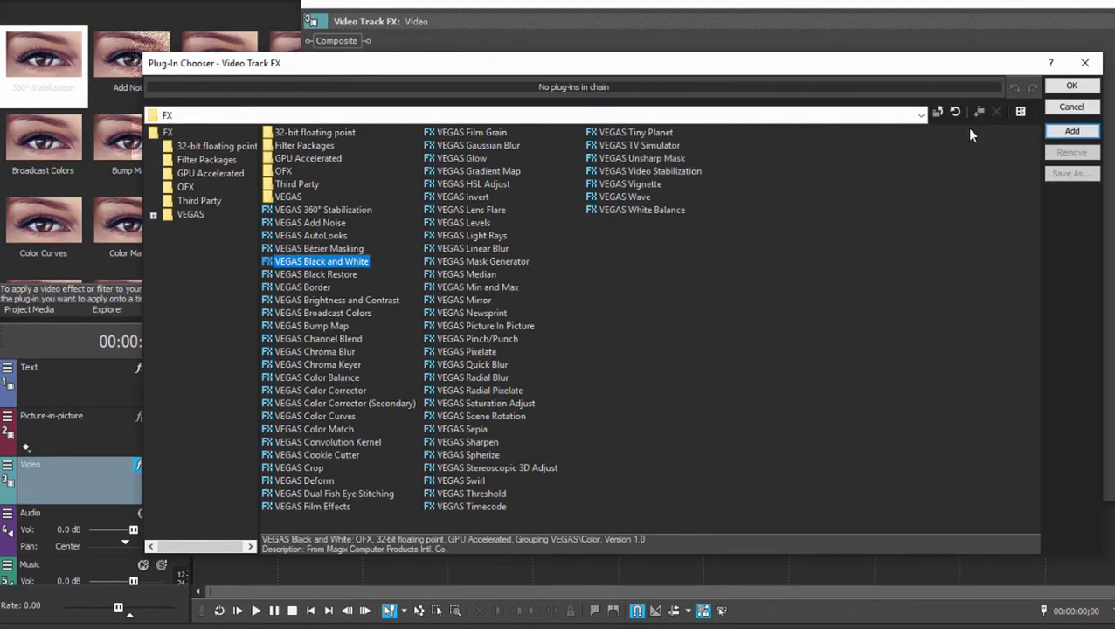
{"action": "left_click", "coordinate": [1087, 89]}
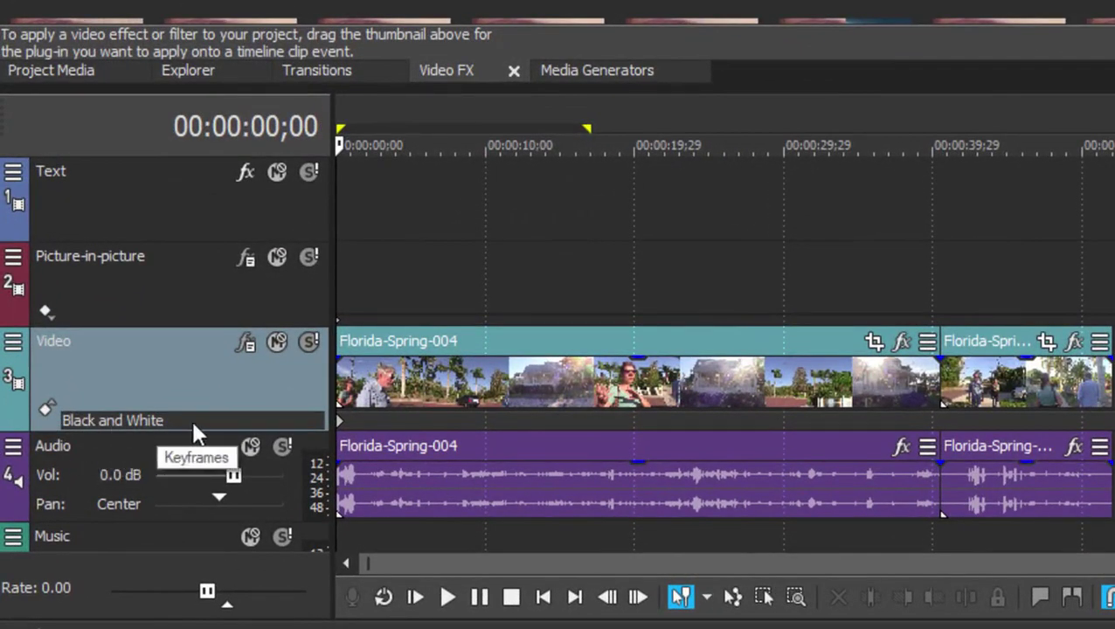
- Reopen the Video track's effect settings and remove the Black and White effect
{"action": "left_click", "coordinate": [41, 409]}
{"action": "left_click", "coordinate": [43, 410]}
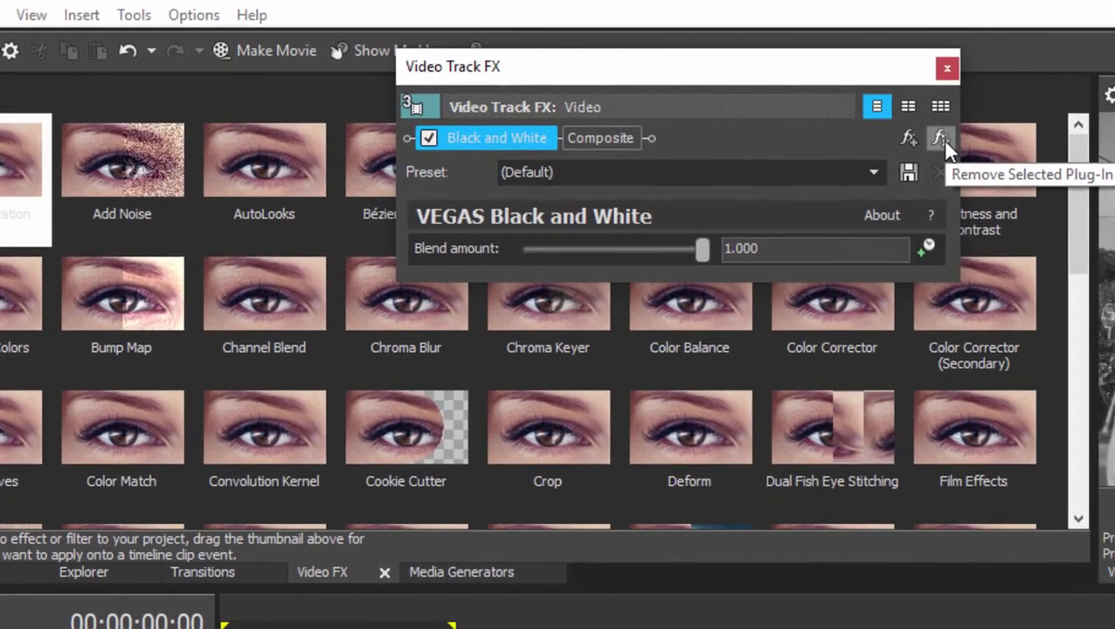
{"action": "left_click", "coordinate": [942, 139]}
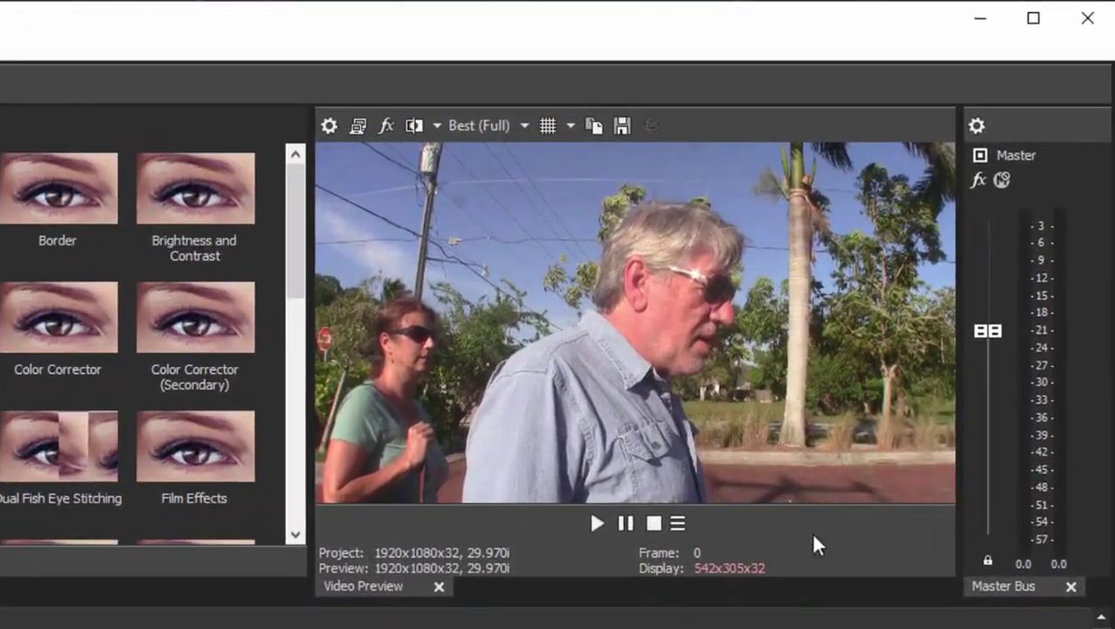
- Apply the VEGAS Spherize effect to the whole project's video output and remove it again
{"action": "left_click", "coordinate": [387, 125]}
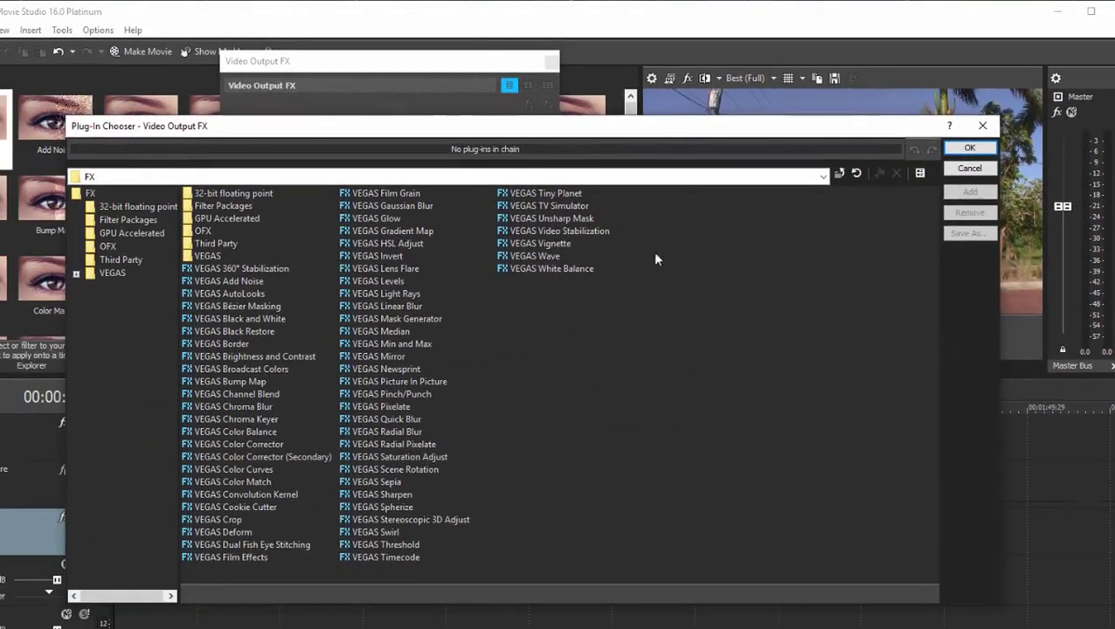
{"action": "left_click", "coordinate": [393, 507]}
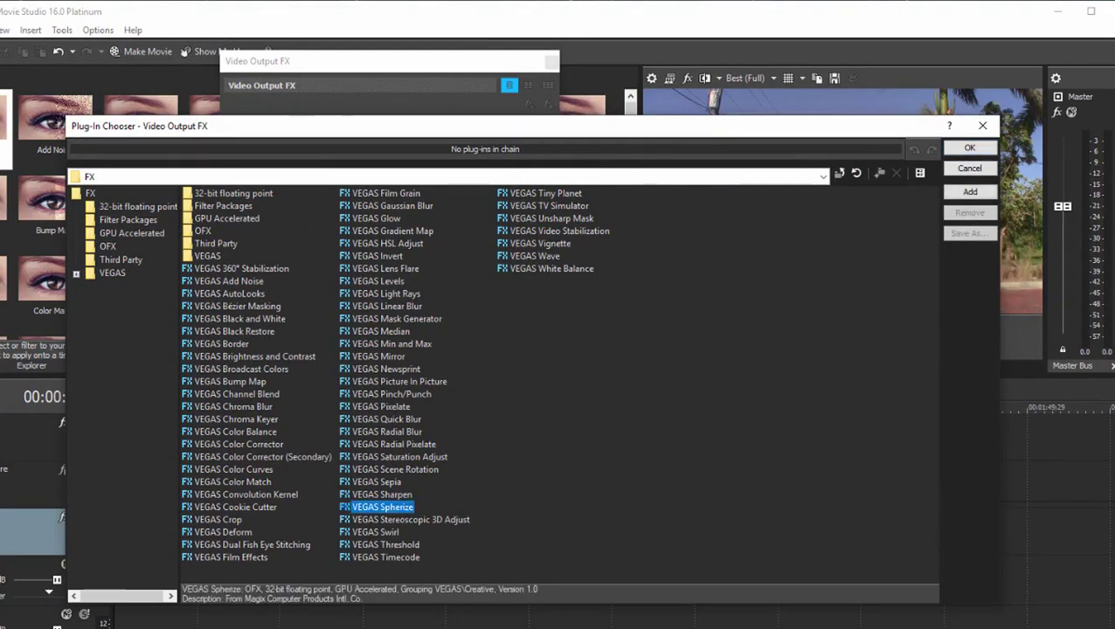
{"action": "left_click", "coordinate": [969, 191]}
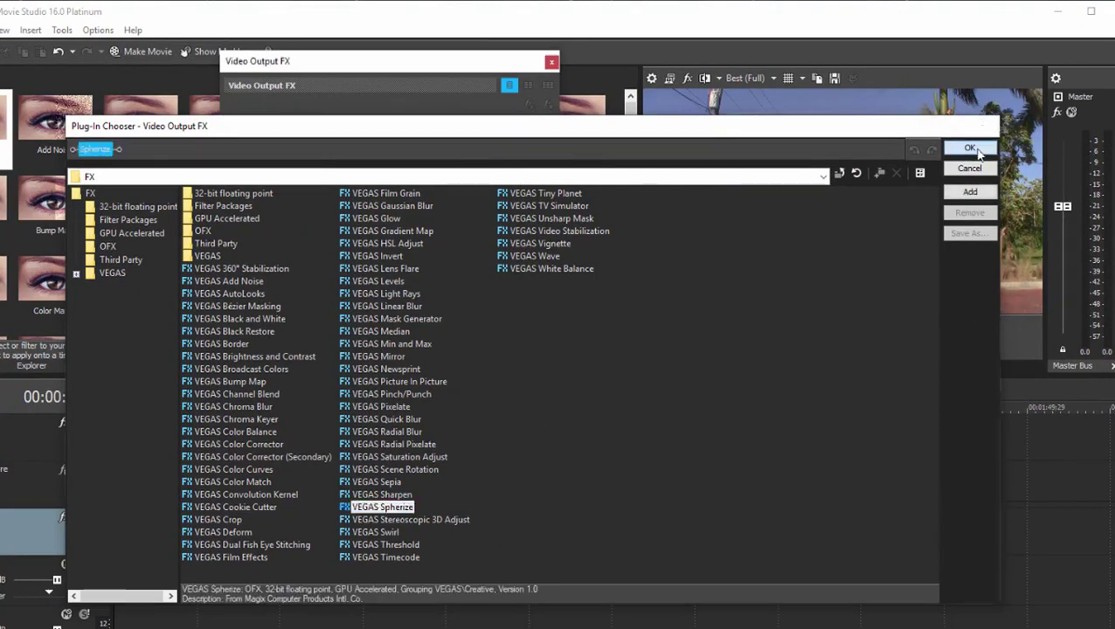
{"action": "left_click", "coordinate": [968, 148]}
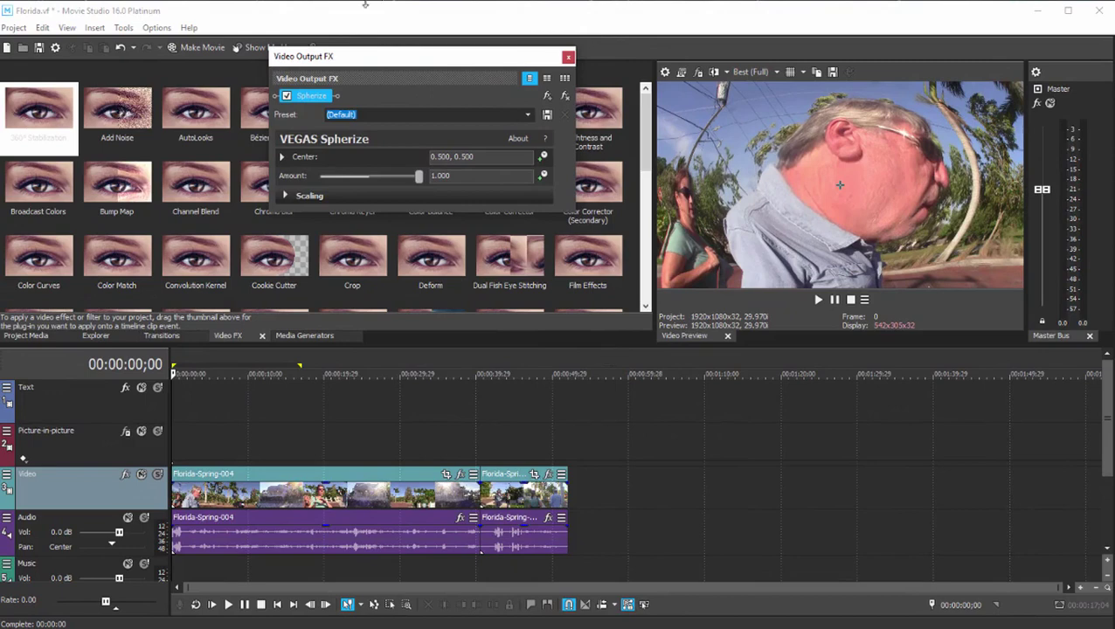
{"action": "left_click", "coordinate": [565, 97]}
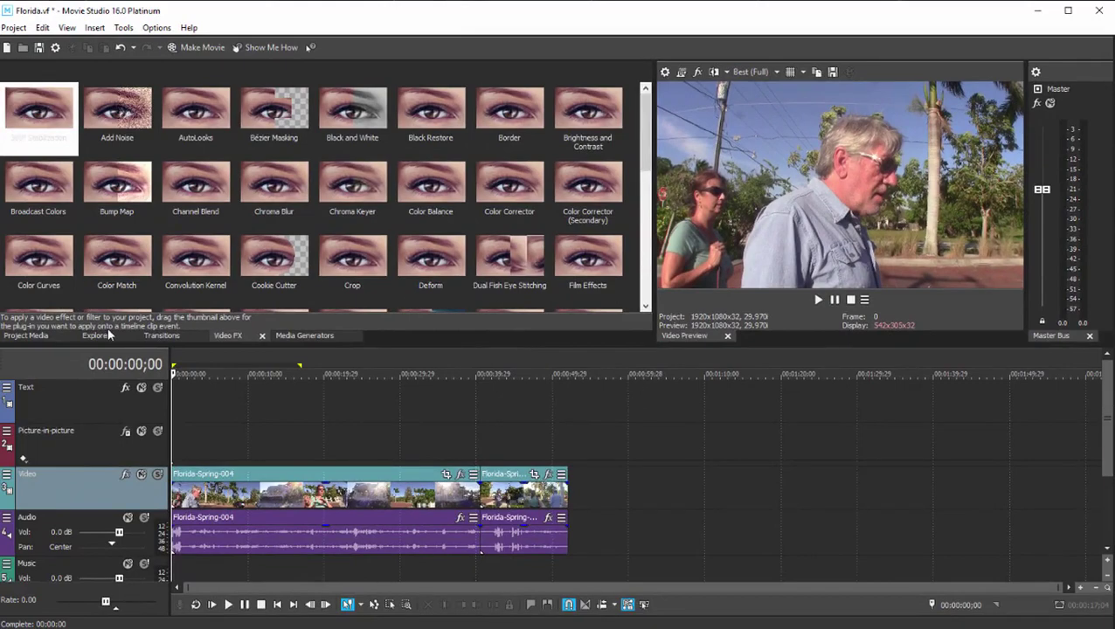
- Add the VEGAS Video Stabilization effect to ShakyVideo.mp4 in the project media as a Media FX
{"action": "left_click", "coordinate": [39, 337]}
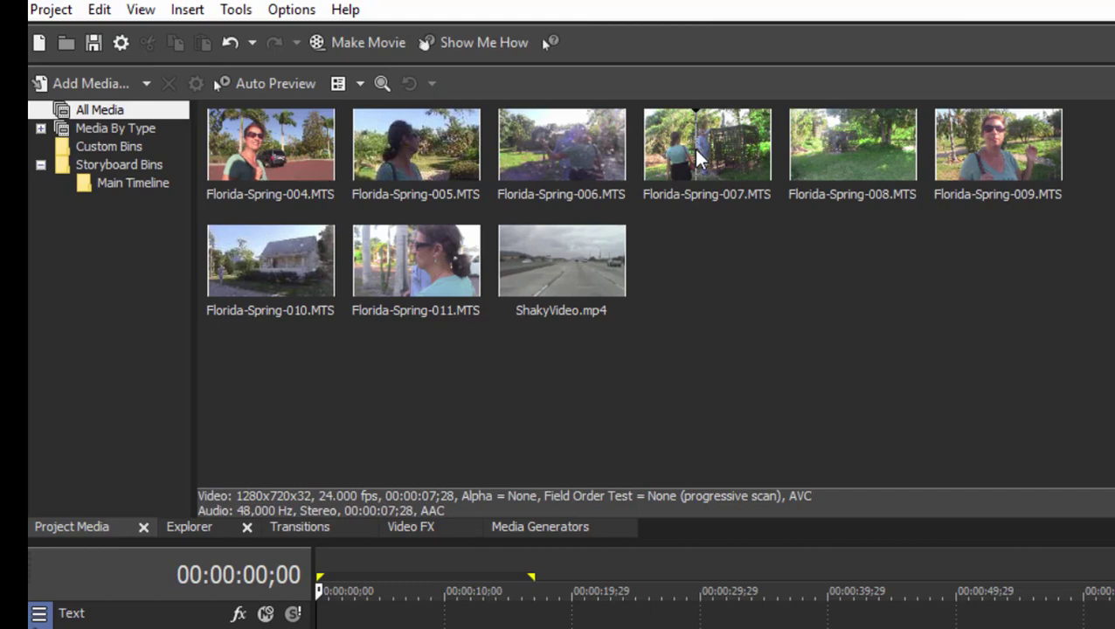
{"action": "right_click", "coordinate": [573, 262]}
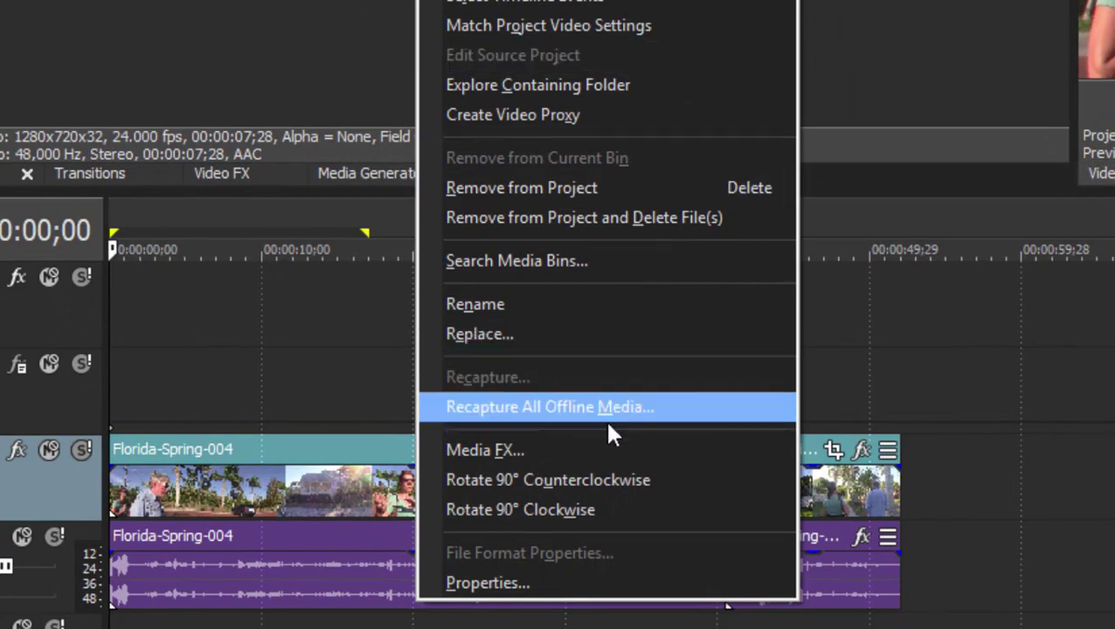
{"action": "left_click", "coordinate": [598, 445]}
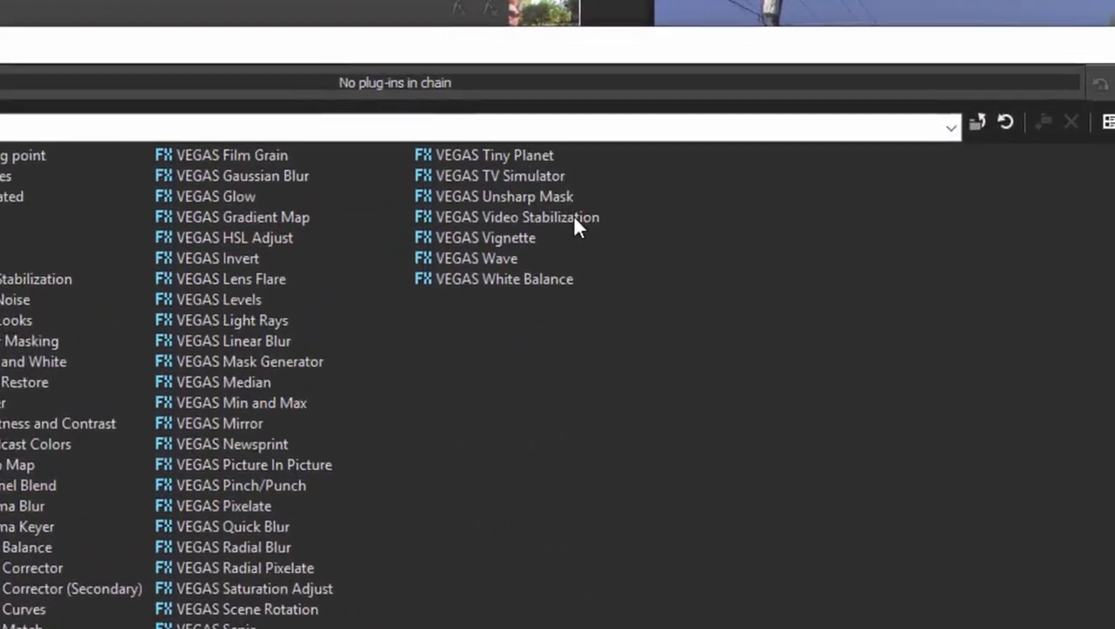
{"action": "left_click", "coordinate": [566, 149]}
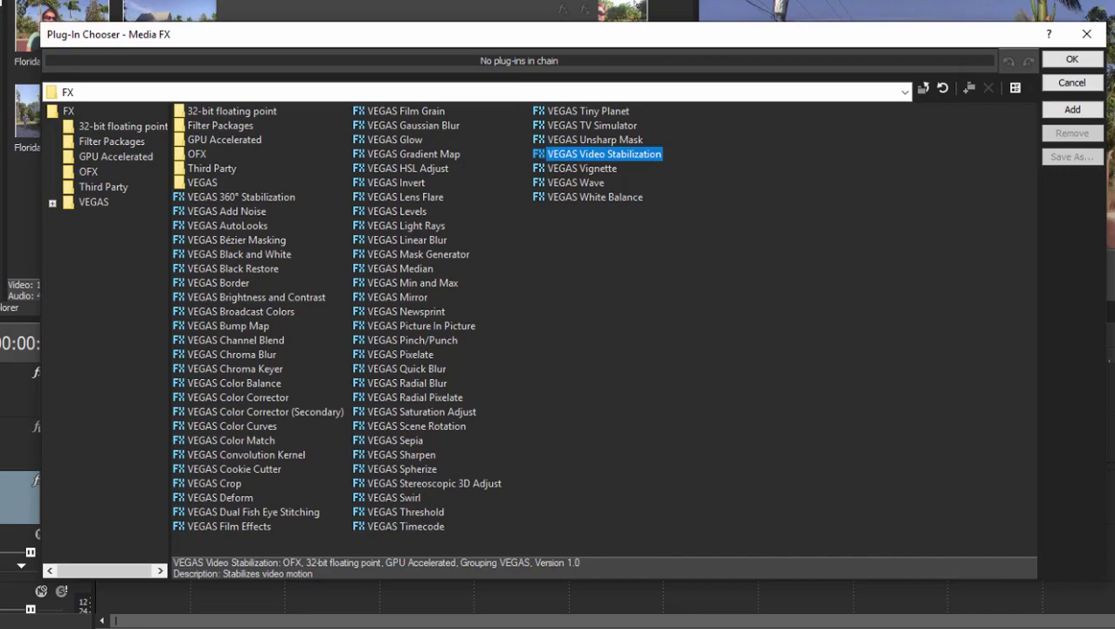
{"action": "left_click", "coordinate": [1057, 61]}
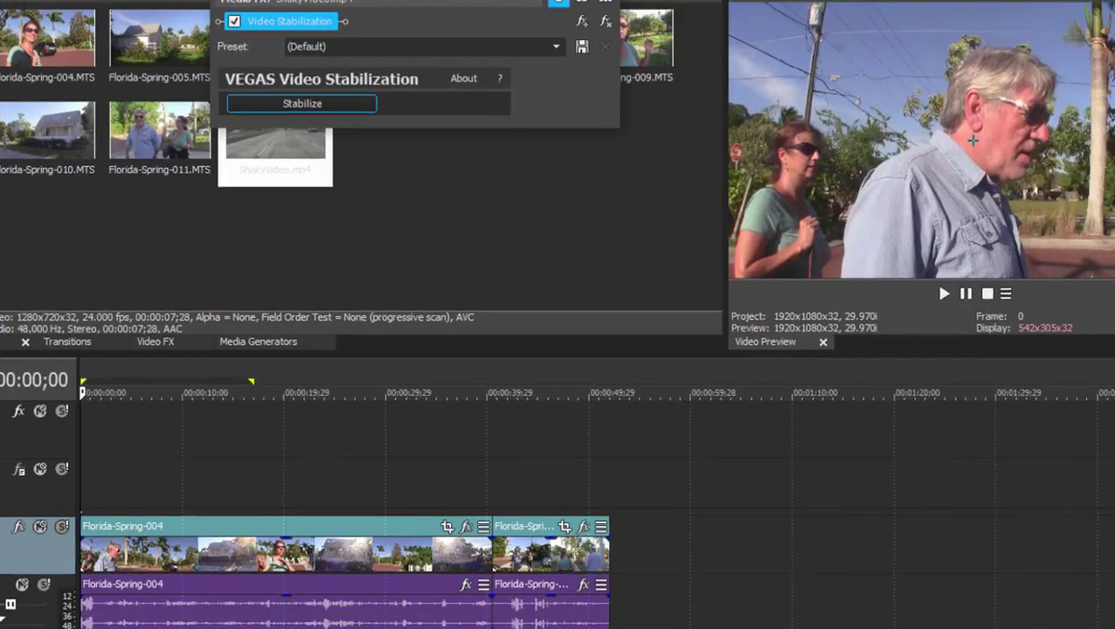
- Enlarge the Media FX window and run the stabilization on ShakyVideo.mp4
{"action": "left_click_drag", "start_coordinate": [484, 26], "coordinate": [778, 358]}
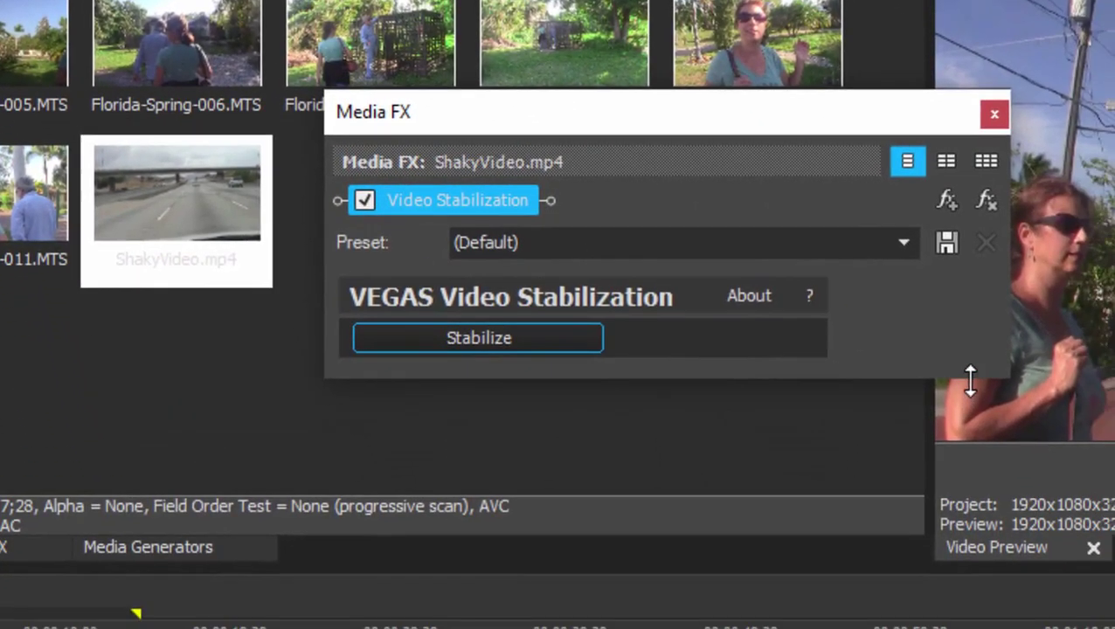
{"action": "left_click_drag", "start_coordinate": [969, 379], "coordinate": [961, 627]}
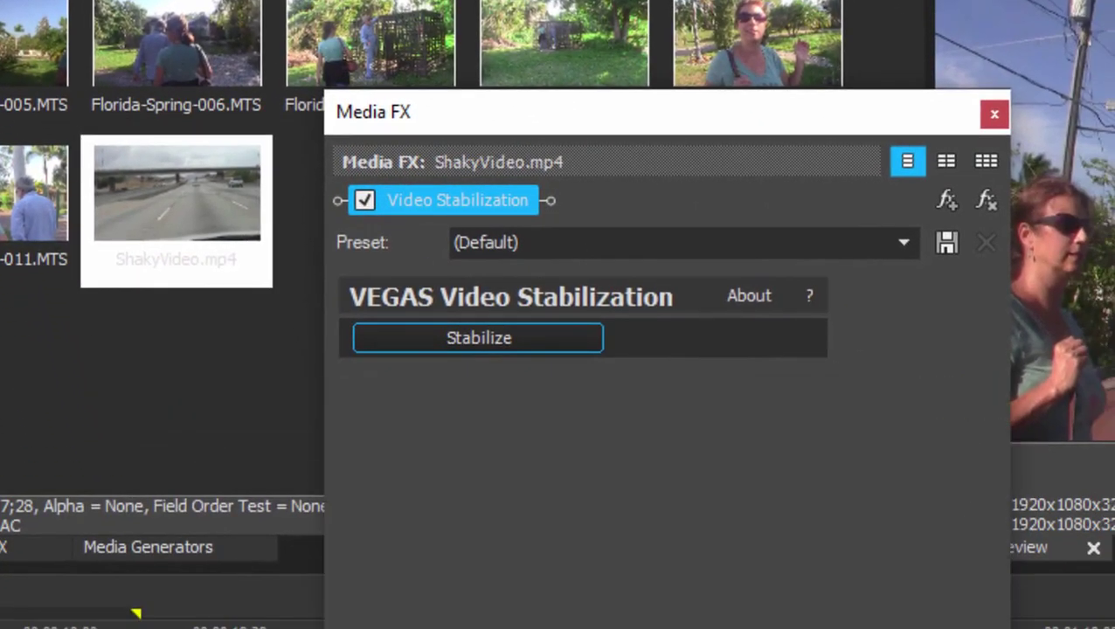
{"action": "left_click", "coordinate": [516, 342]}
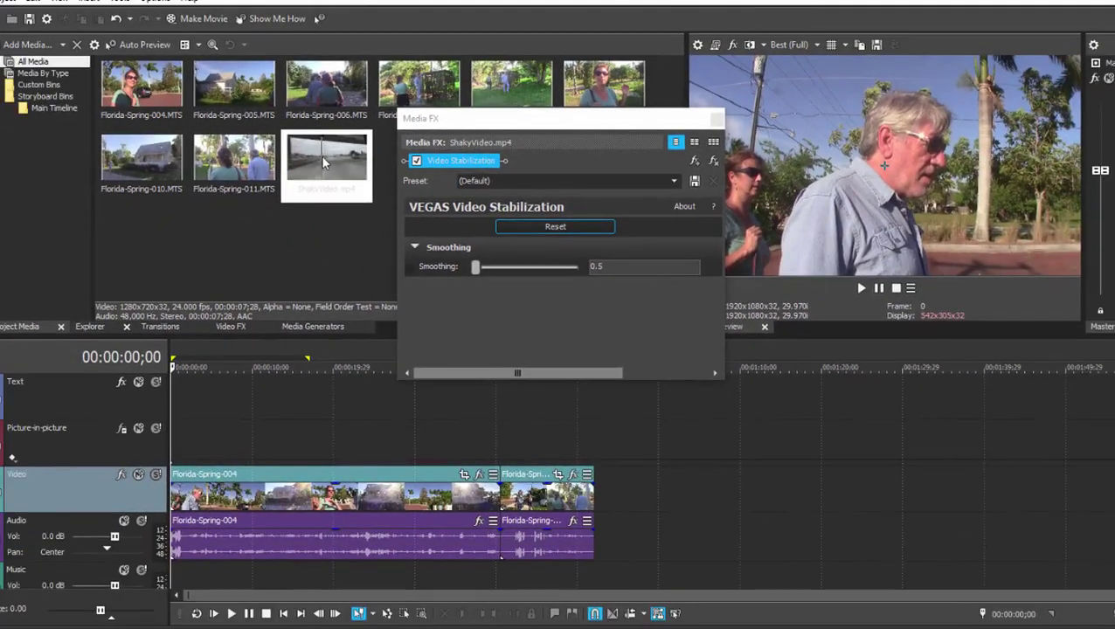
- Place ShakyVideo.mp4 directly after the last clip on the Video track and position the playhead within it at 00:00:52;27
{"action": "left_click_drag", "start_coordinate": [168, 183], "coordinate": [1114, 628]}
{"action": "left_click_drag", "start_coordinate": [917, 546], "coordinate": [598, 520]}
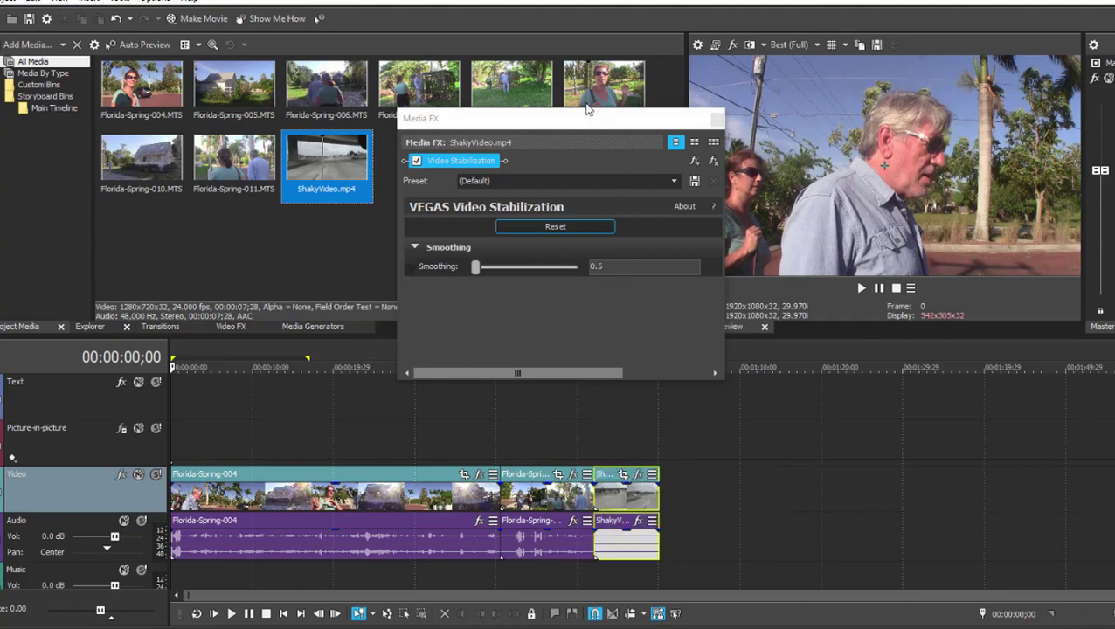
{"action": "left_click_drag", "start_coordinate": [580, 118], "coordinate": [447, 138]}
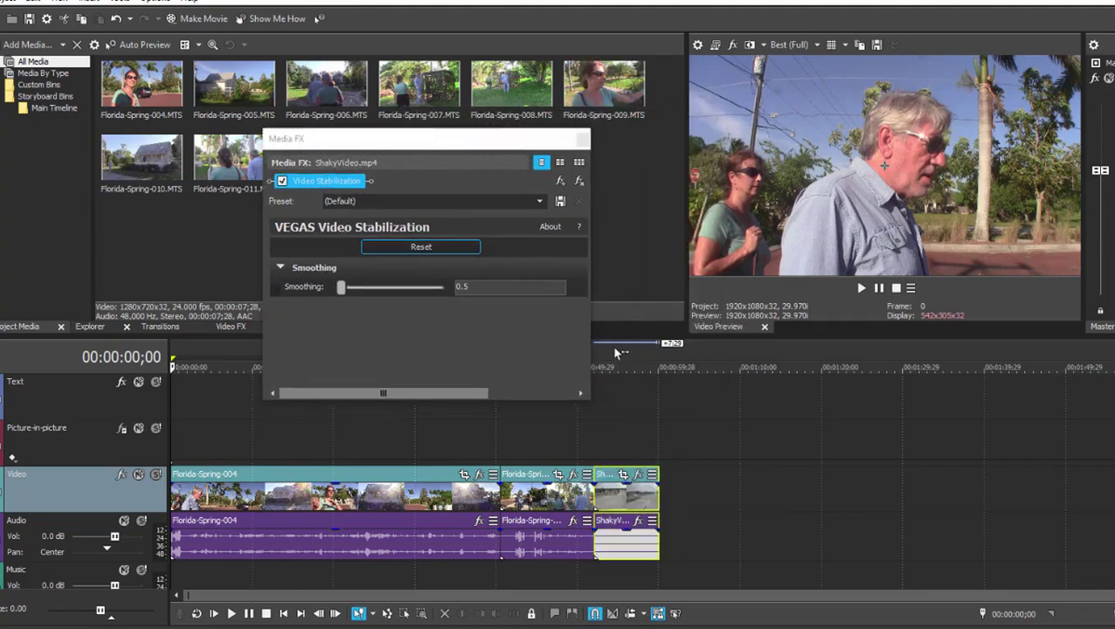
{"action": "left_click_drag", "start_coordinate": [614, 367], "coordinate": [600, 369]}
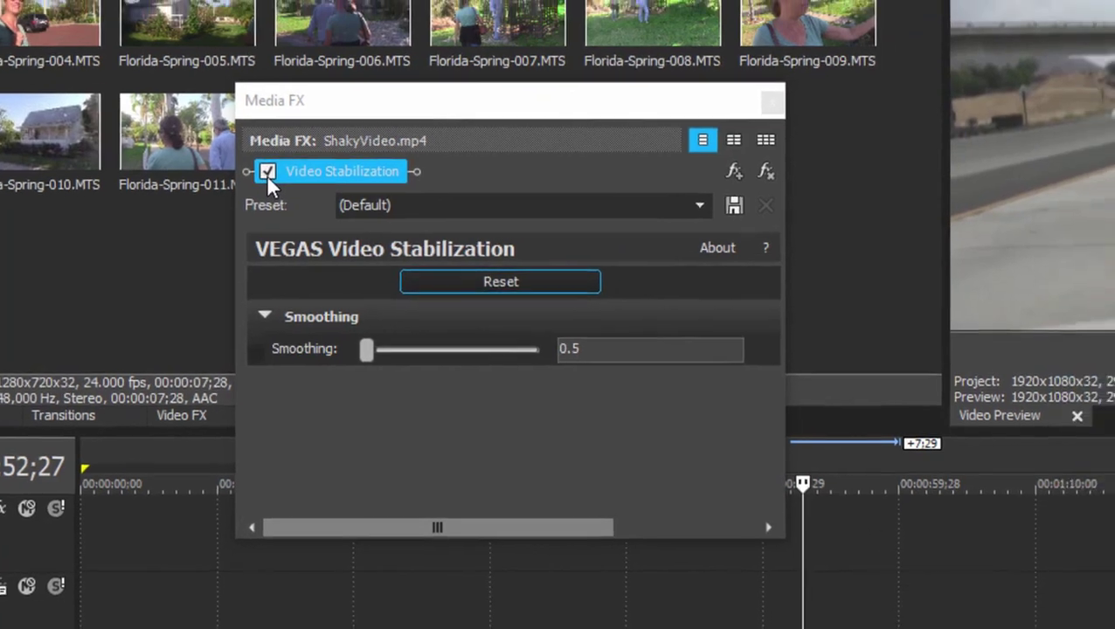
- Disable Video Stabilization on ShakyVideo.mp4 and play the clip to view the unstabilized footage
{"action": "left_click", "coordinate": [267, 171]}
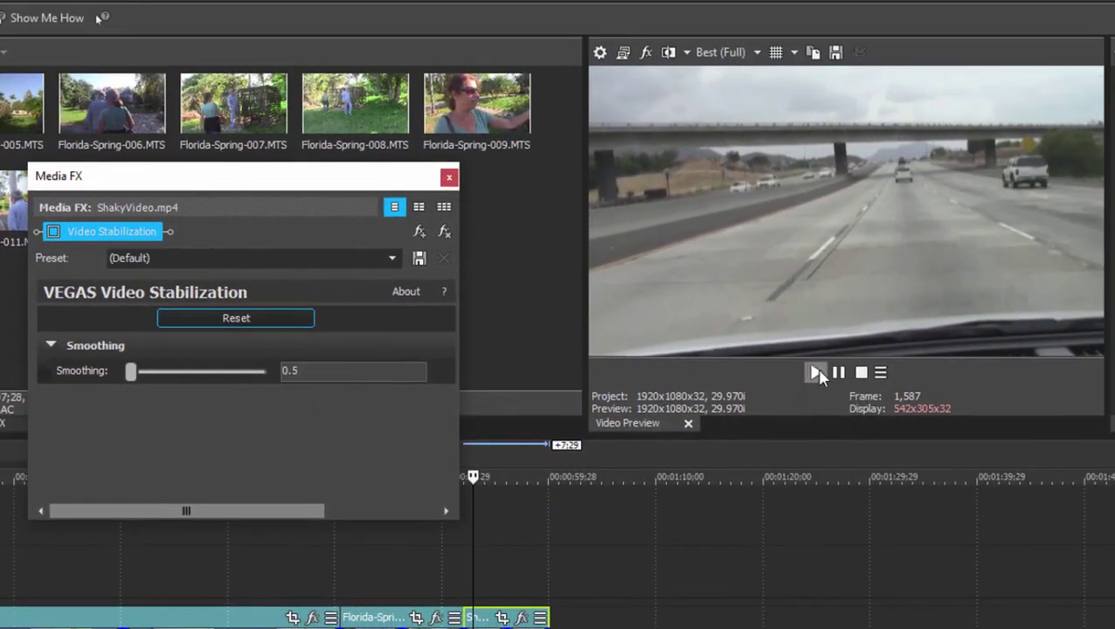
{"action": "left_click", "coordinate": [814, 373]}
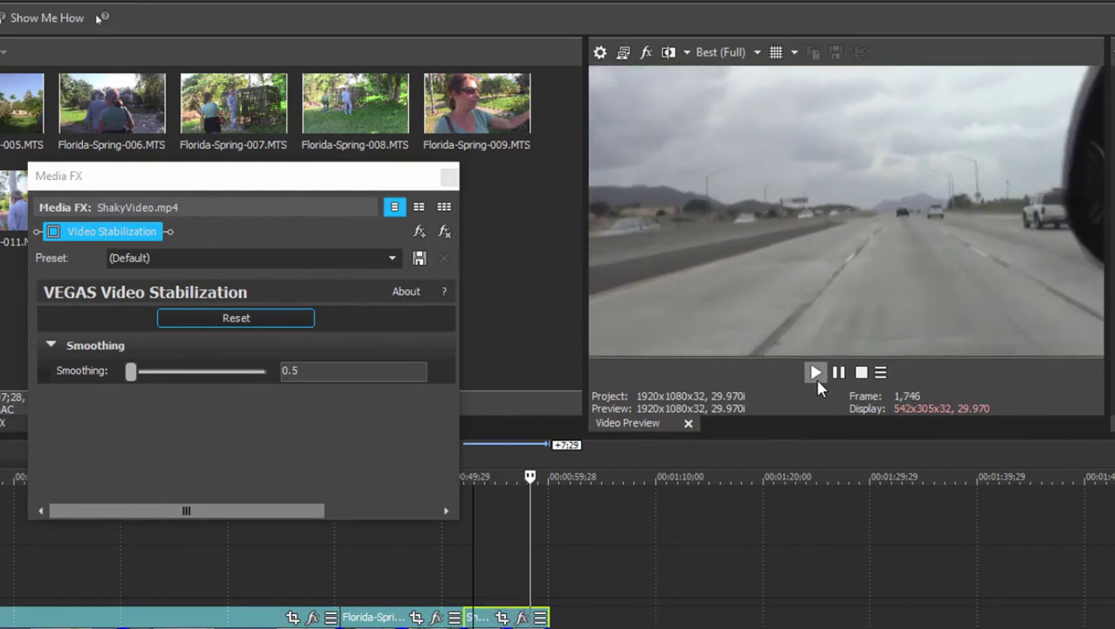
{"action": "key", "text": "space"}
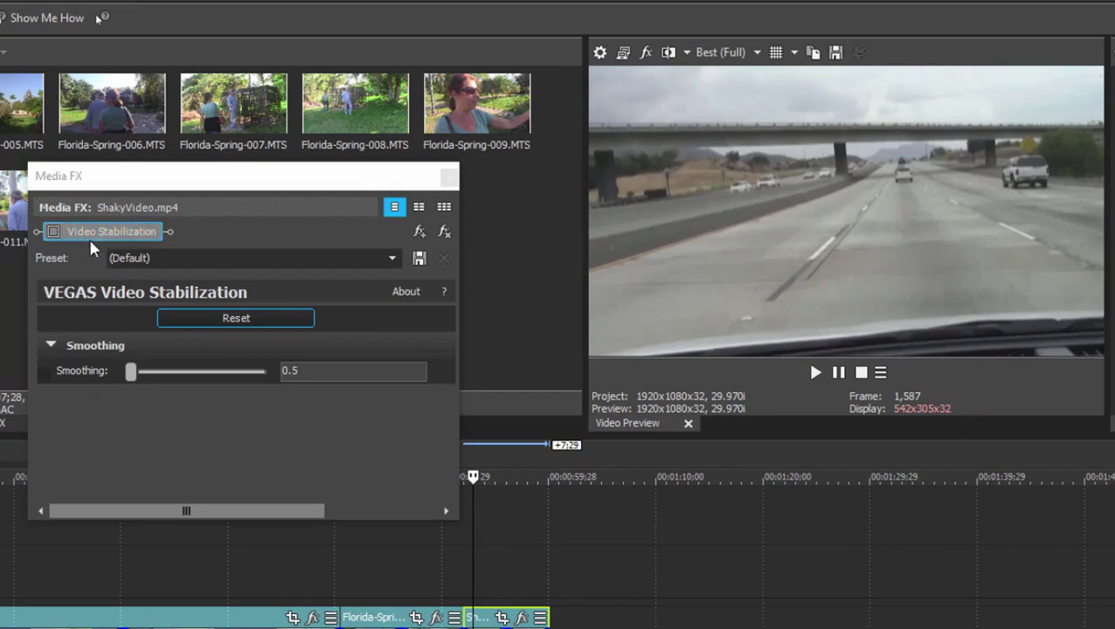
- Re-enable Video Stabilization, play the clip to compare the stabilized footage, and close the Media FX window
{"action": "left_click", "coordinate": [52, 232]}
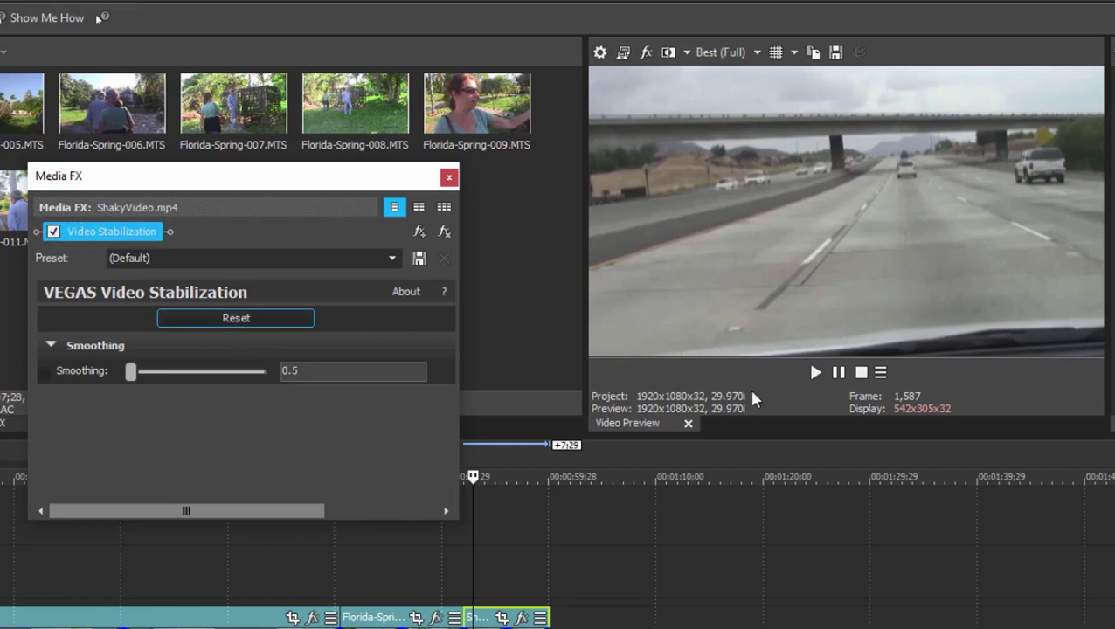
{"action": "left_click", "coordinate": [816, 374]}
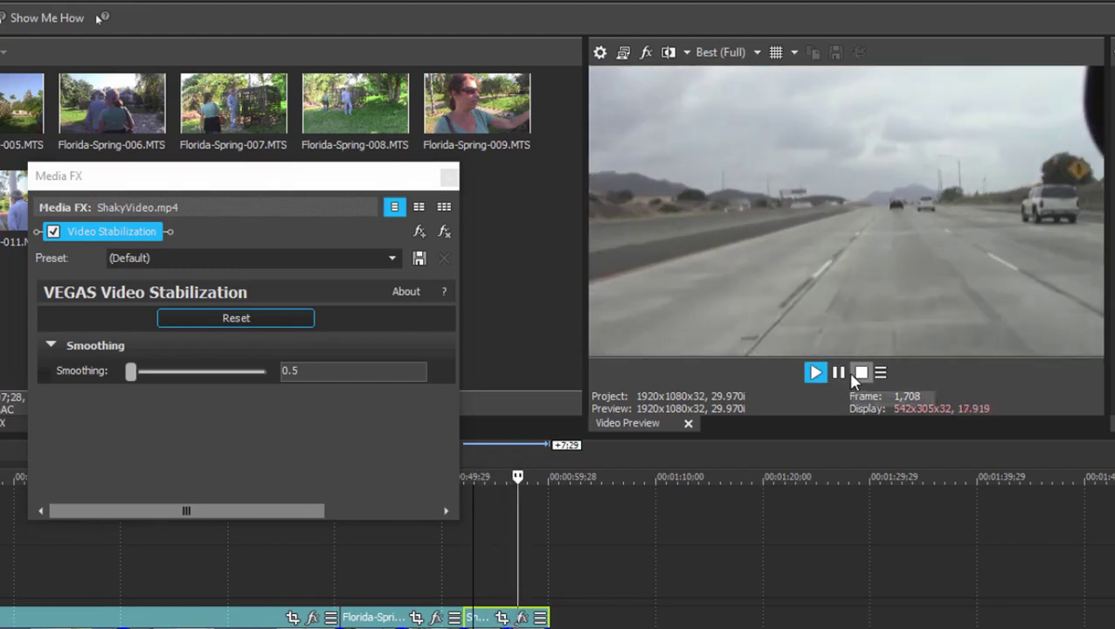
{"action": "left_click", "coordinate": [859, 371]}
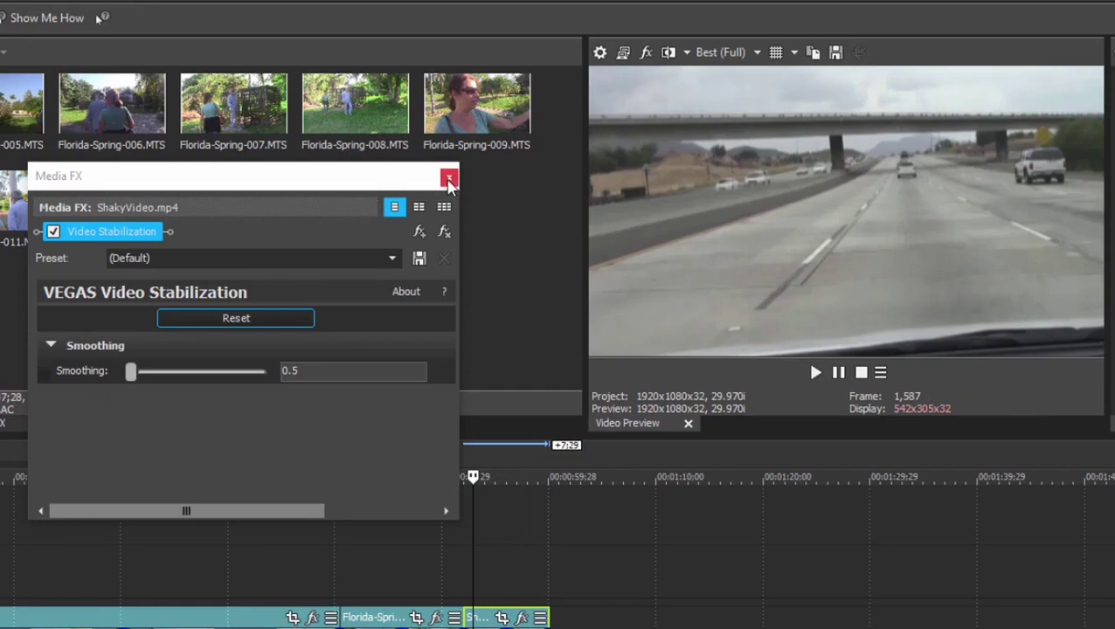
{"action": "left_click", "coordinate": [447, 179]}
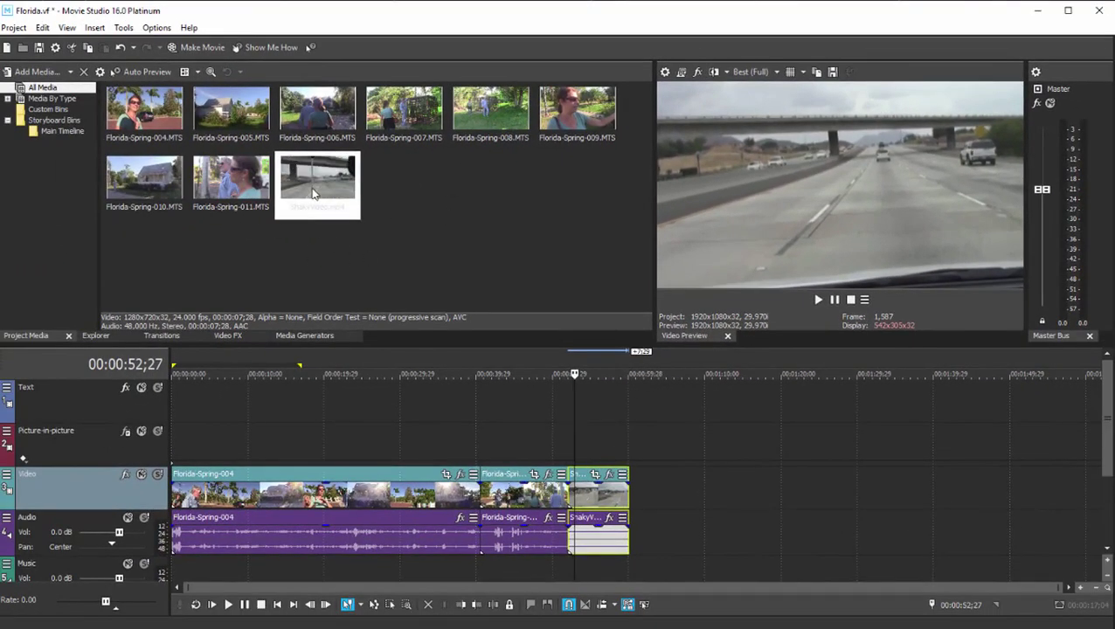
- Place two more copies of ShakyVideo.mp4 further along the Video track with gaps between them, and move the playhead into the last one
{"action": "left_click_drag", "start_coordinate": [315, 194], "coordinate": [638, 511]}
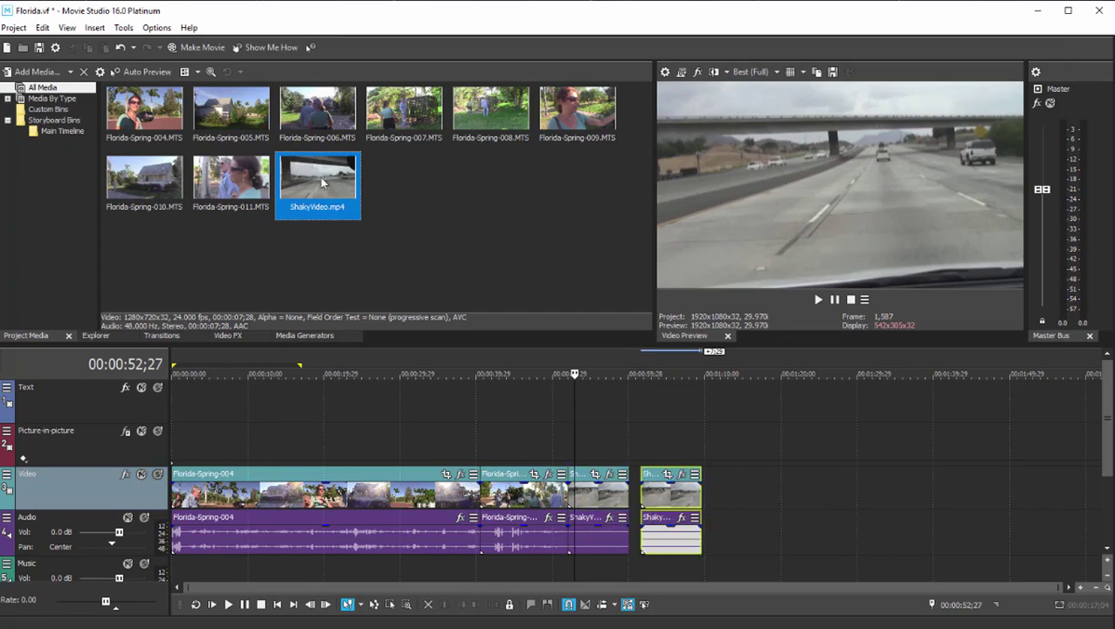
{"action": "left_click_drag", "start_coordinate": [322, 181], "coordinate": [724, 492]}
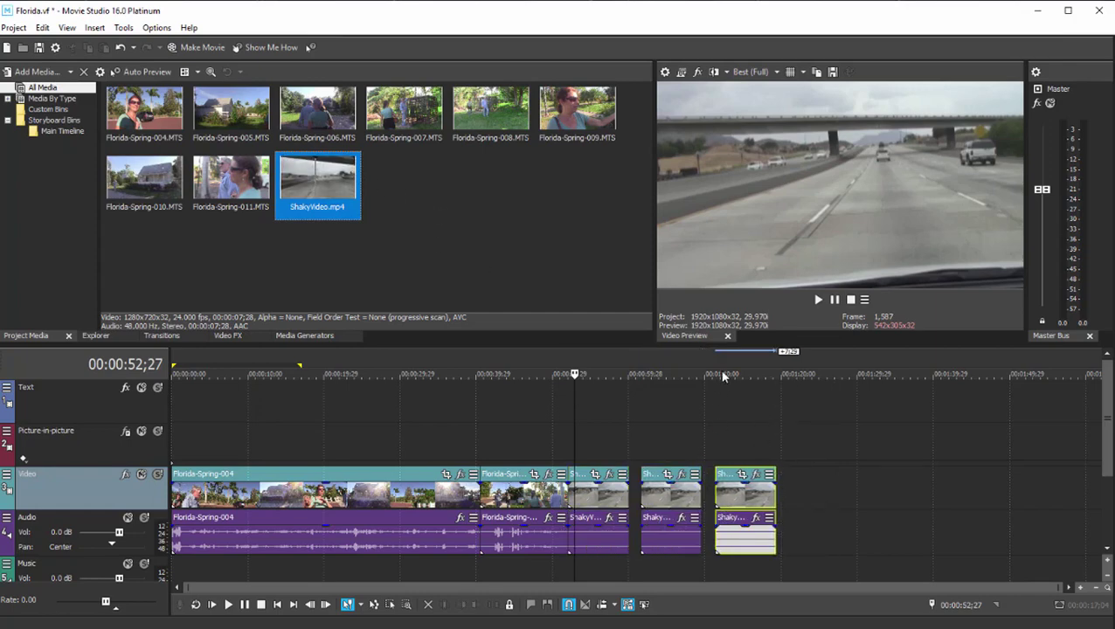
{"action": "left_click", "coordinate": [724, 375]}
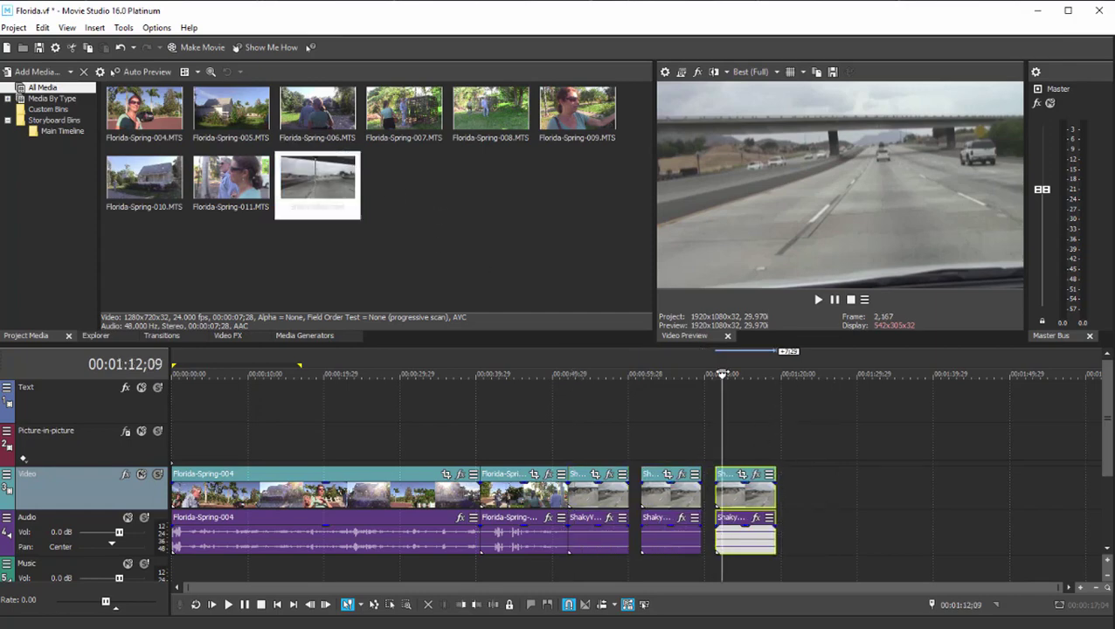